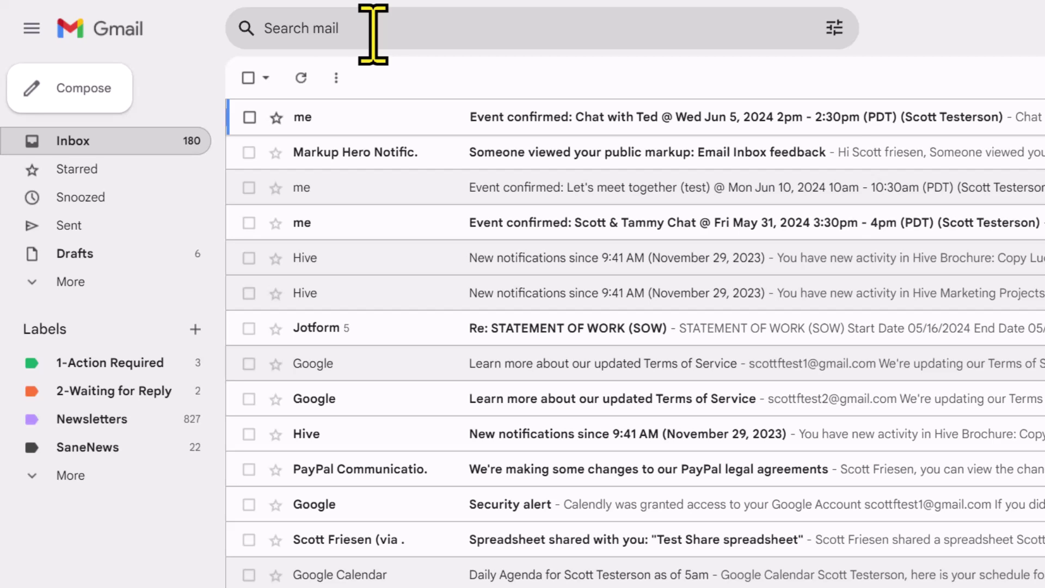
Step: Open the 'Let's meet together' email and choose 'Filter messages like these' from its More menu
left_click(373, 34)
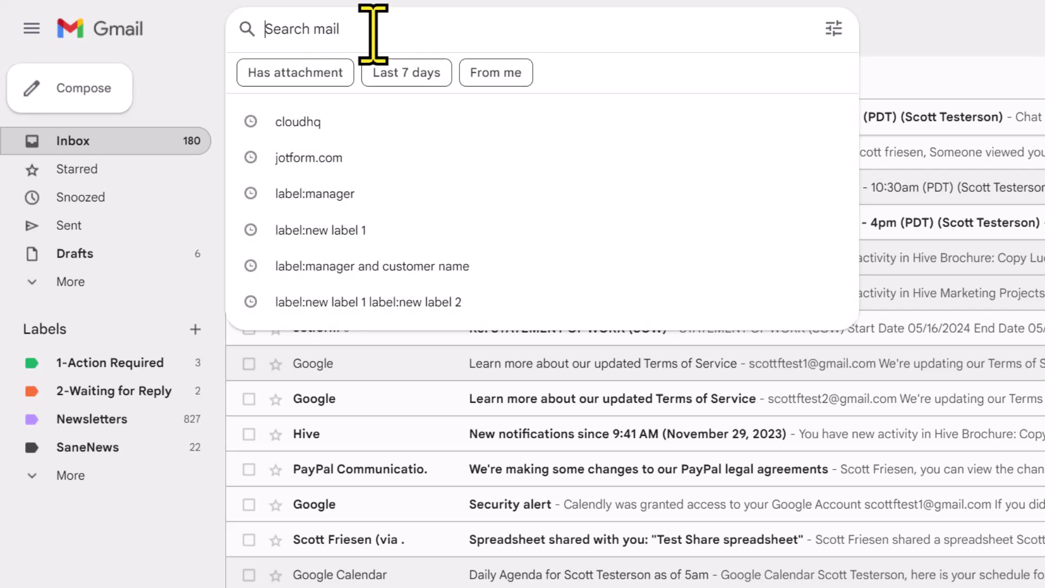
left_click(997, 44)
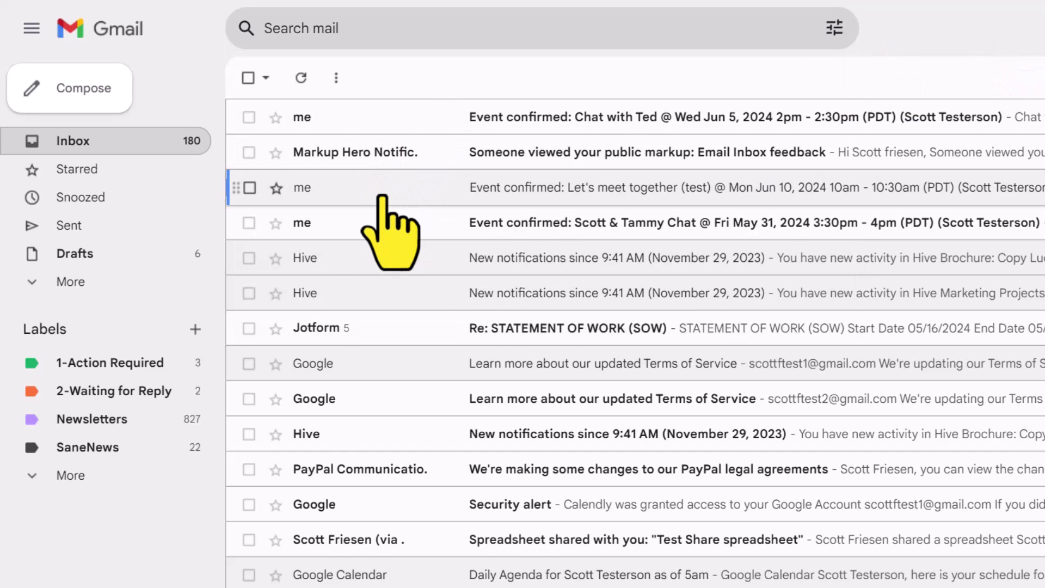
left_click(414, 195)
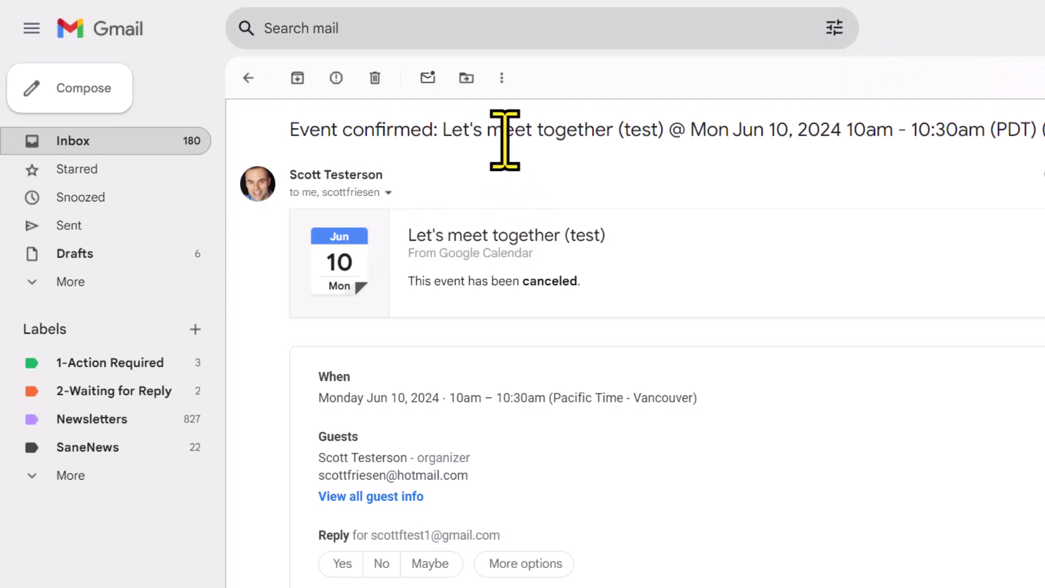
left_click(501, 78)
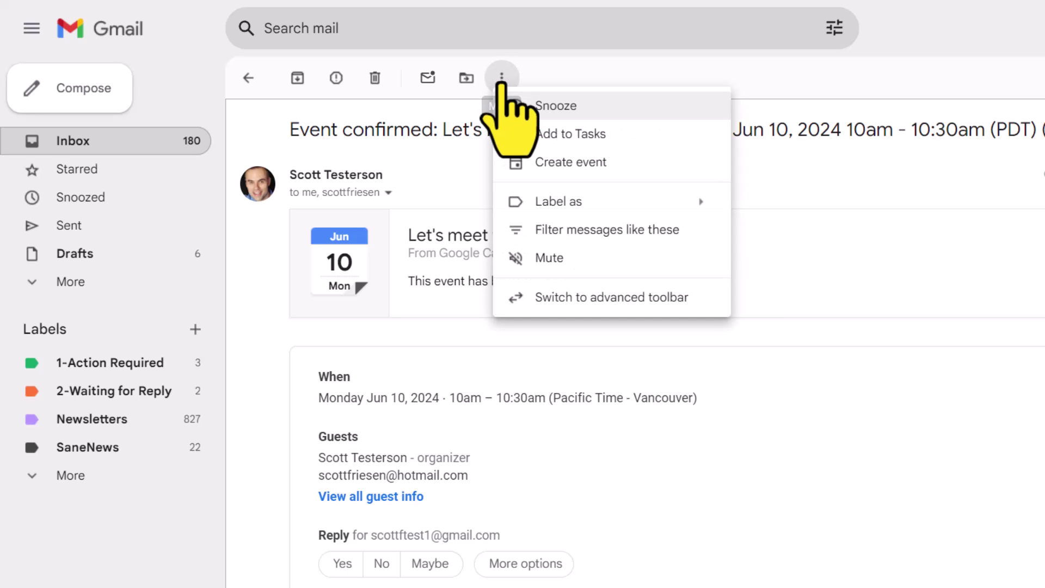
left_click(586, 233)
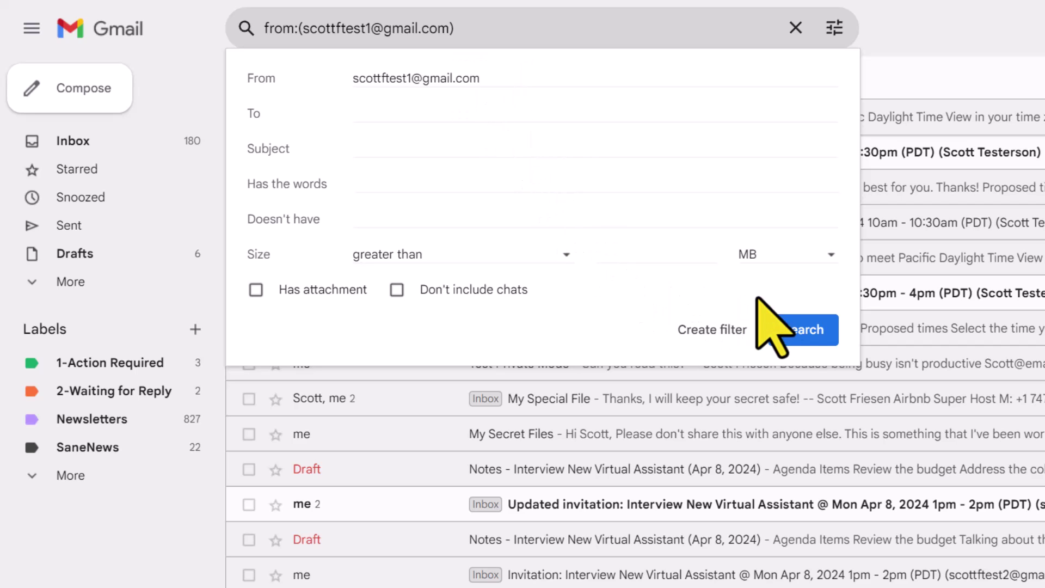
Step: Run the search for the sender's messages and reopen the search options with From kept
left_click(797, 339)
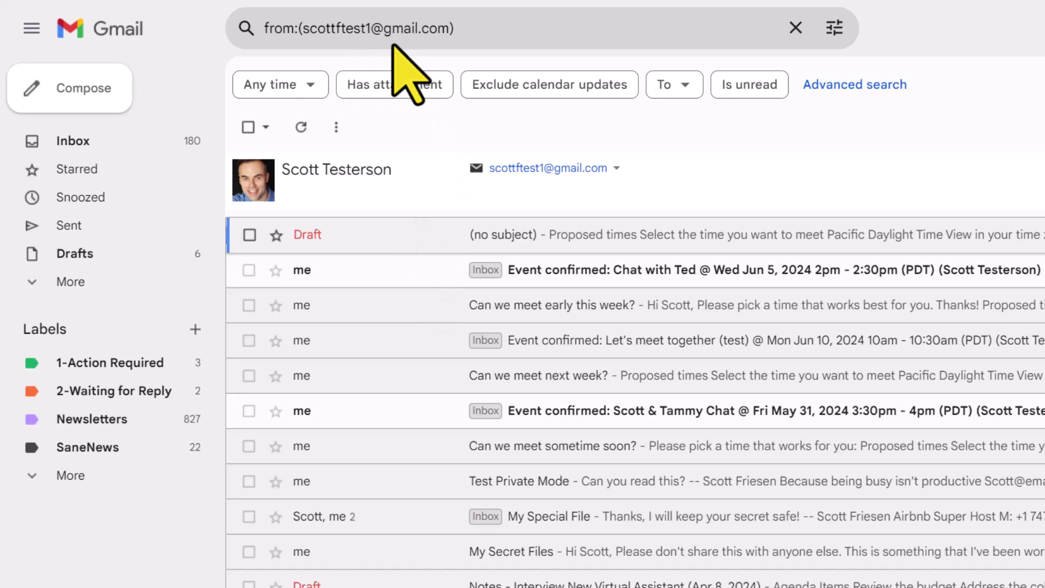
left_click(835, 28)
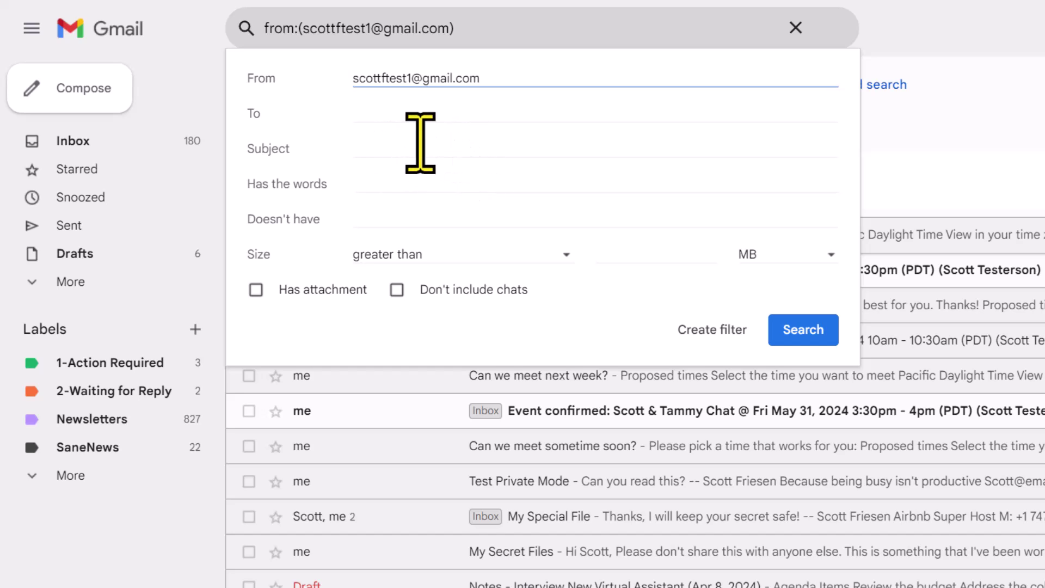
Step: Add 'Event confirmed' as the subject criterion and search, leaving three matching conversations
left_click(414, 113)
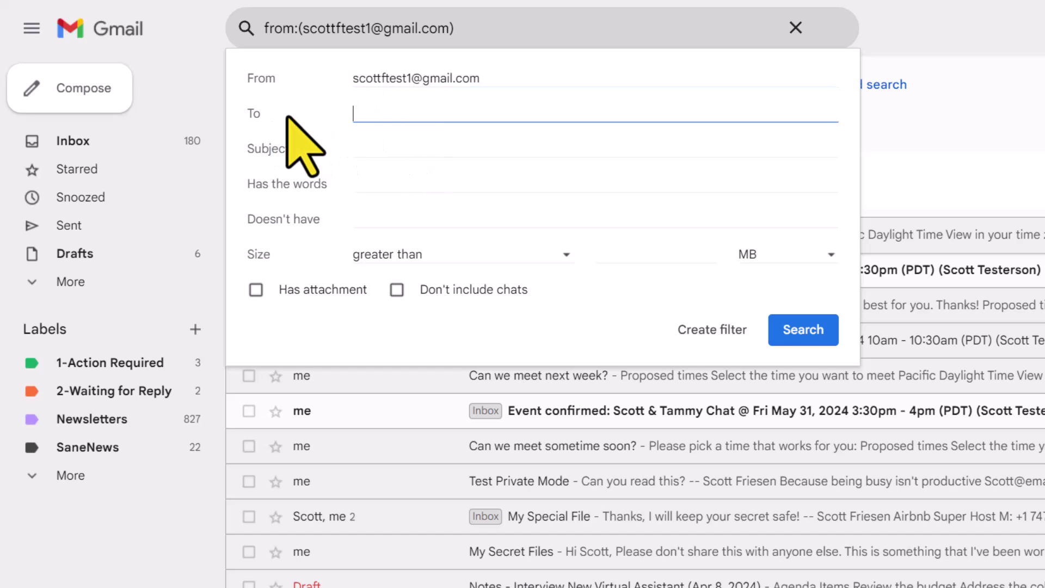
left_click(383, 147)
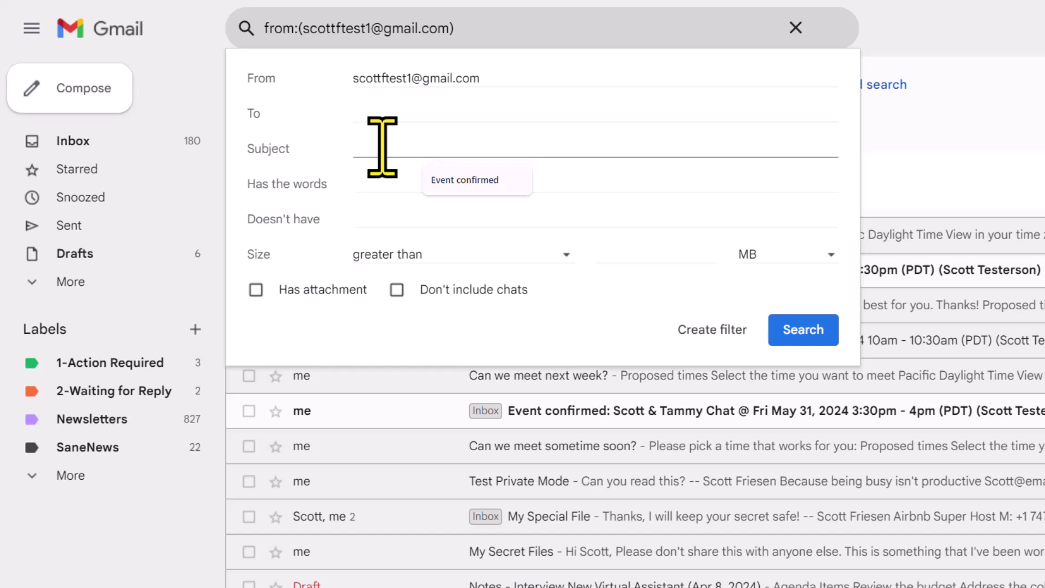
left_click(377, 185)
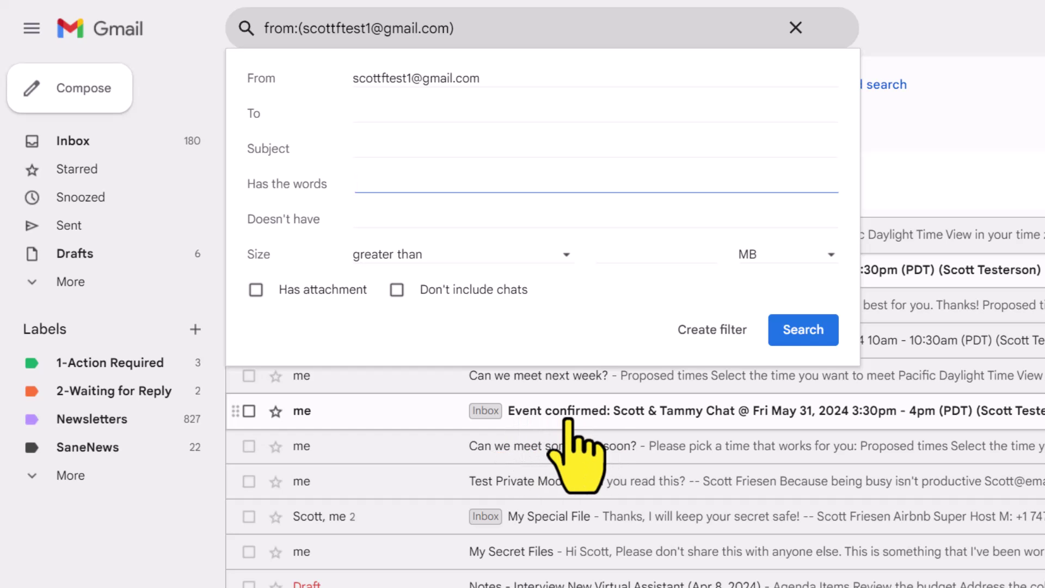
left_click(377, 148)
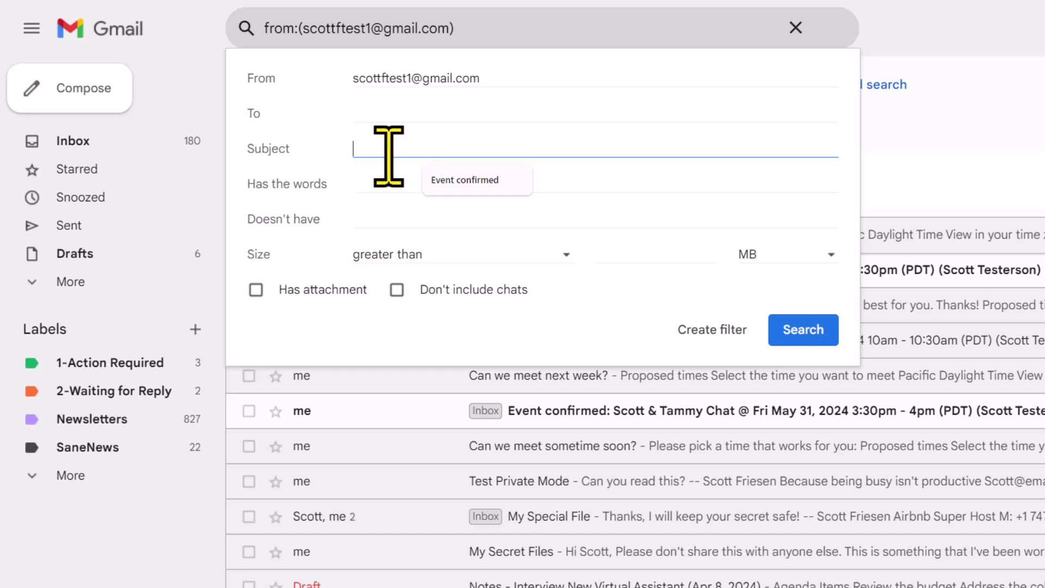
left_click(463, 179)
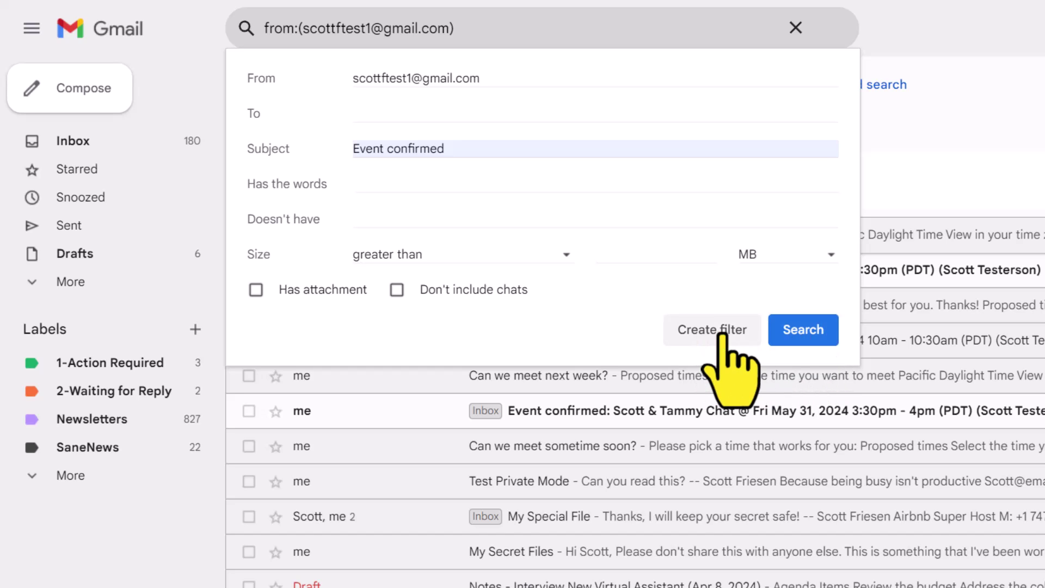
left_click(804, 330)
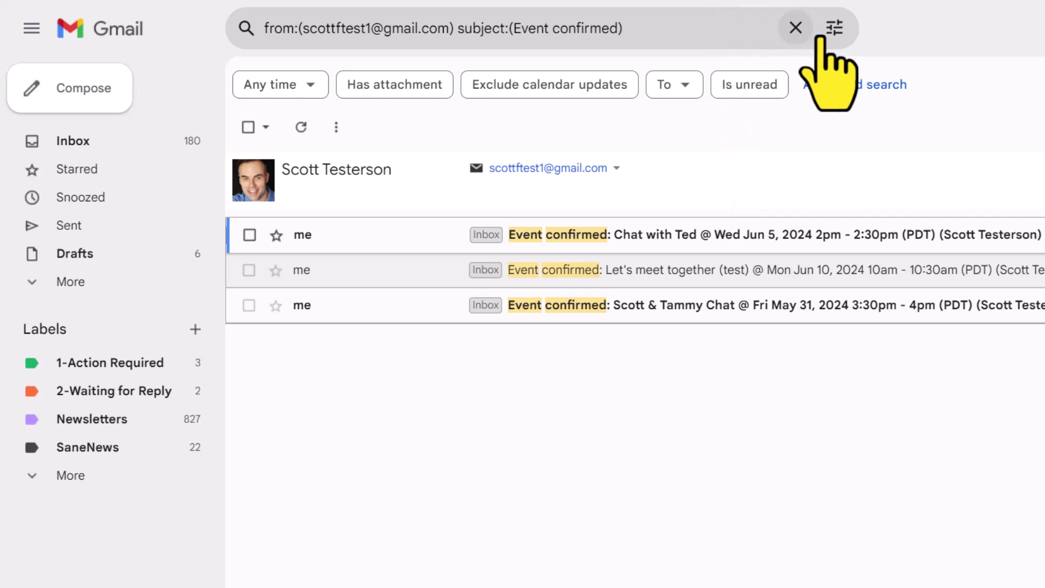
Step: Turn the sender and 'Event confirmed' subject criteria into a new filter
left_click(835, 28)
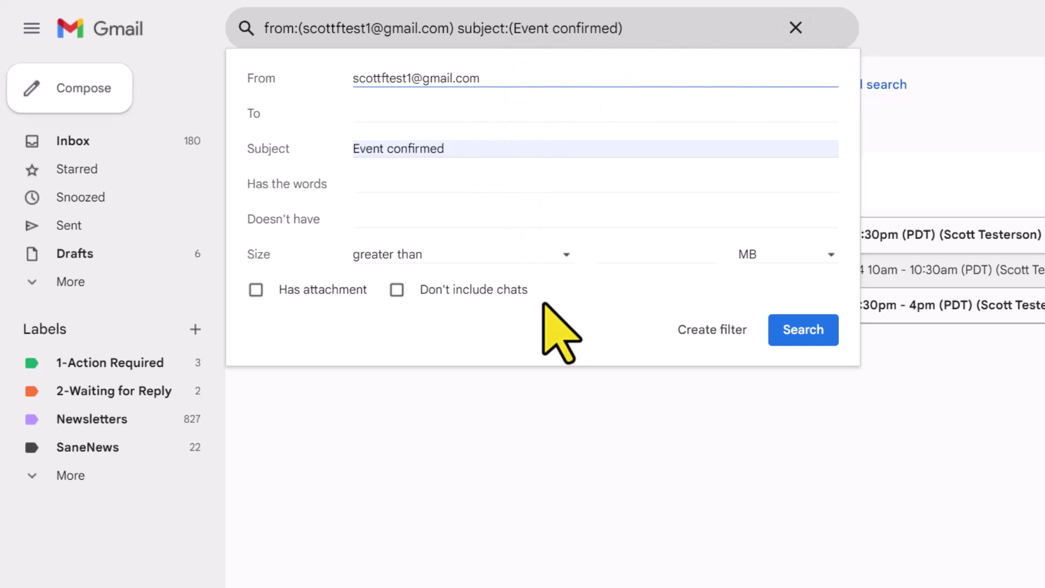
left_click(723, 331)
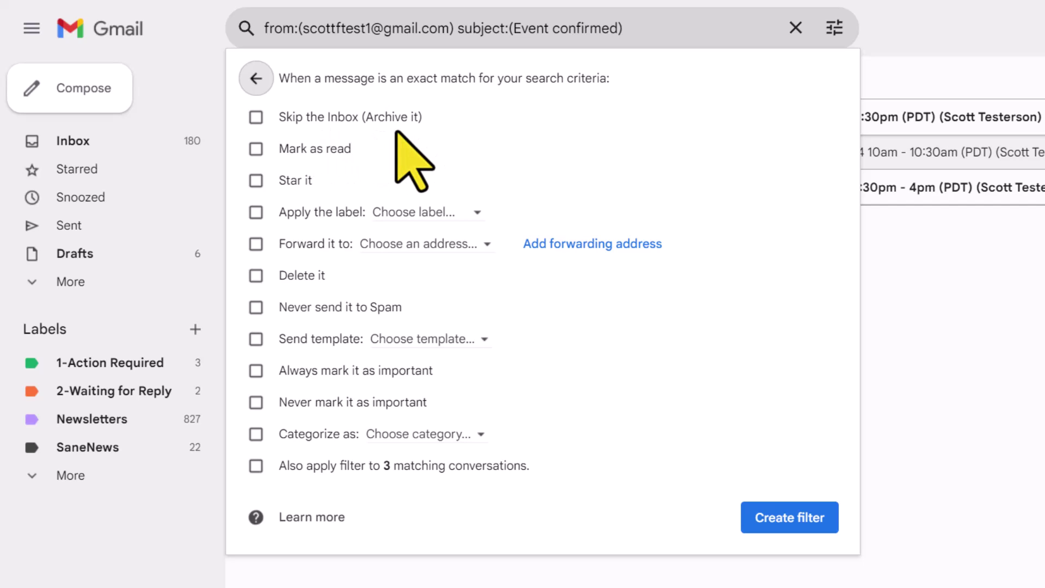
Step: Enable Skip the Inbox (Archive it), Mark as read and Apply the label for matching messages
left_click(256, 117)
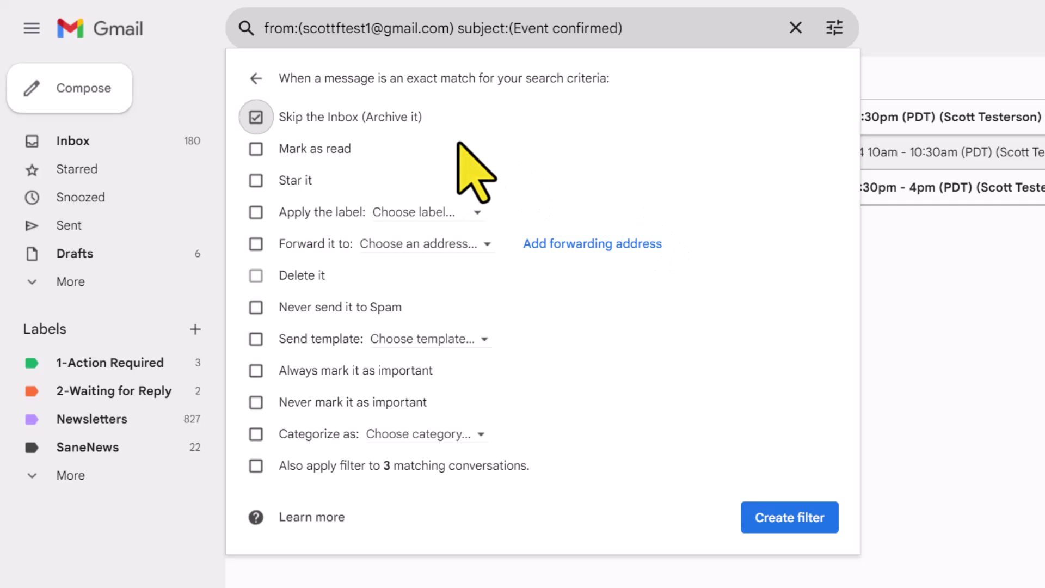
left_click(95, 281)
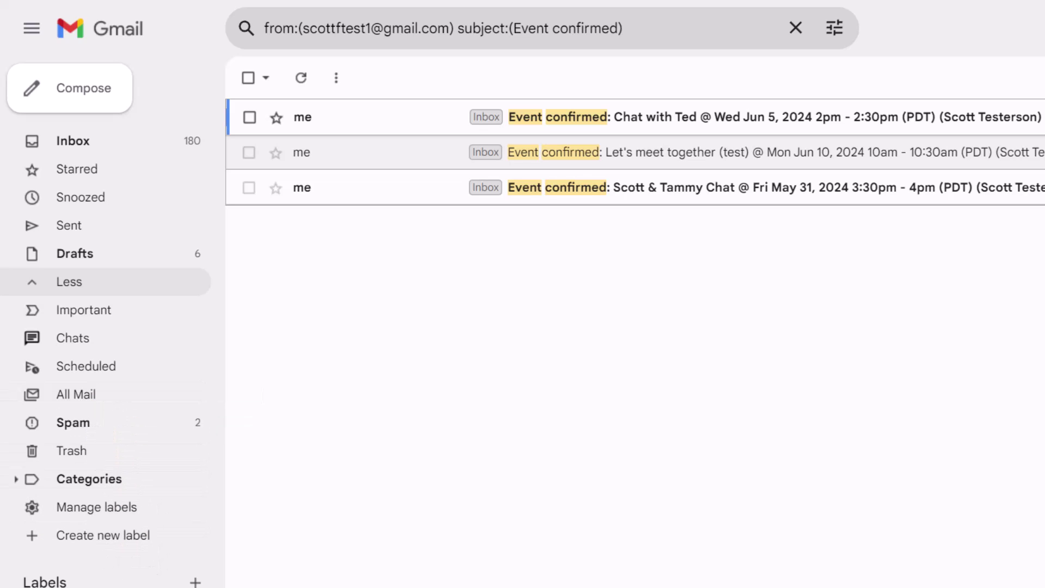
left_click(834, 28)
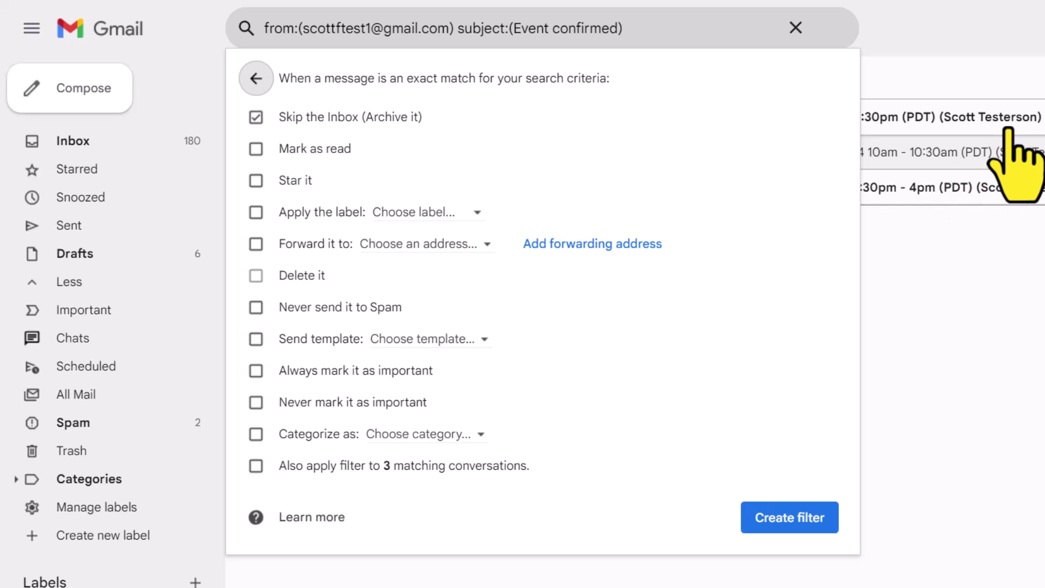
left_click(257, 150)
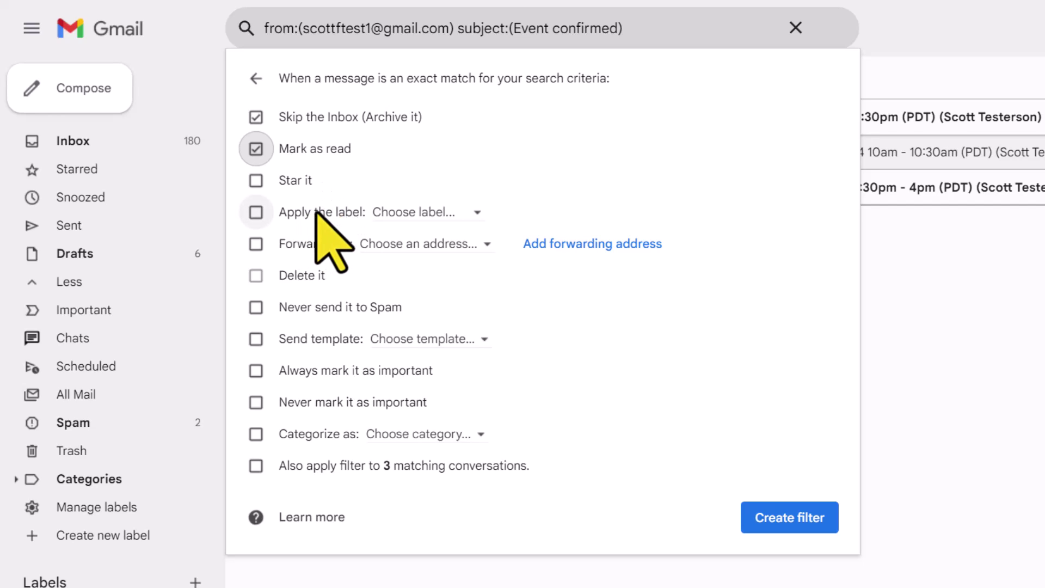
left_click(256, 212)
left_click(451, 214)
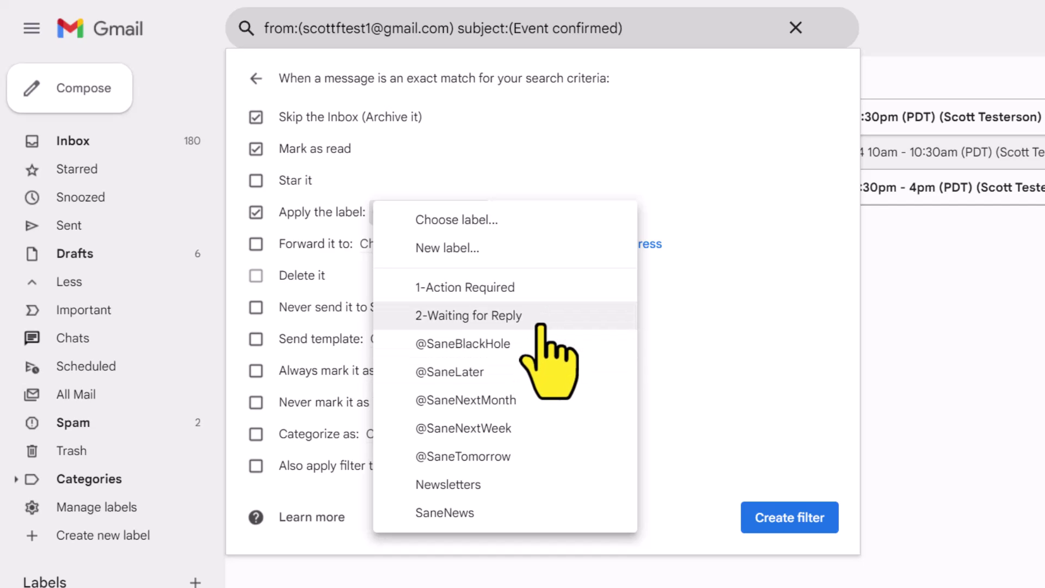
Step: Create a new label named 'Event Confirmations' for the filter to apply
left_click(512, 251)
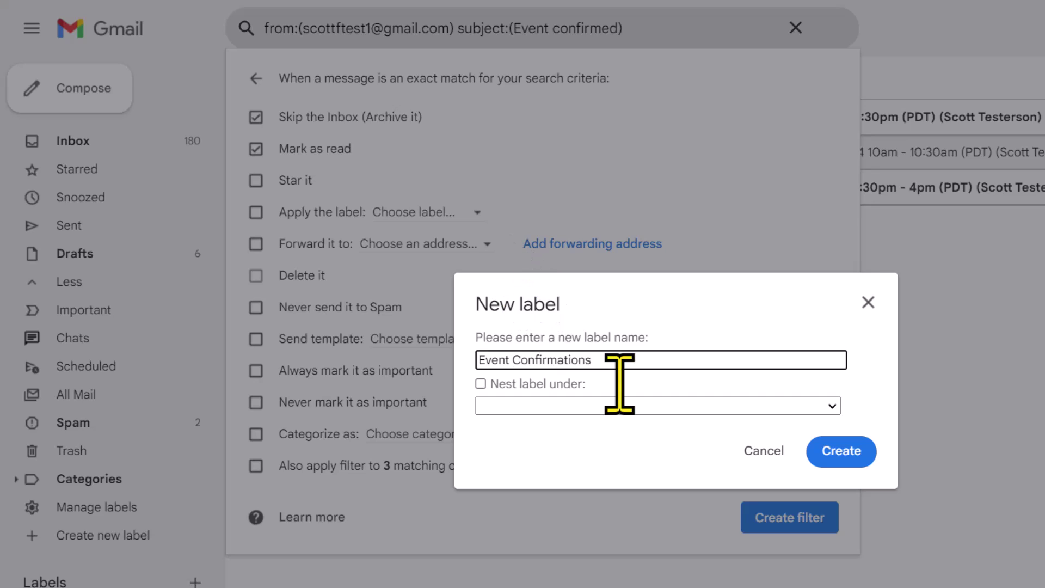
left_click(838, 453)
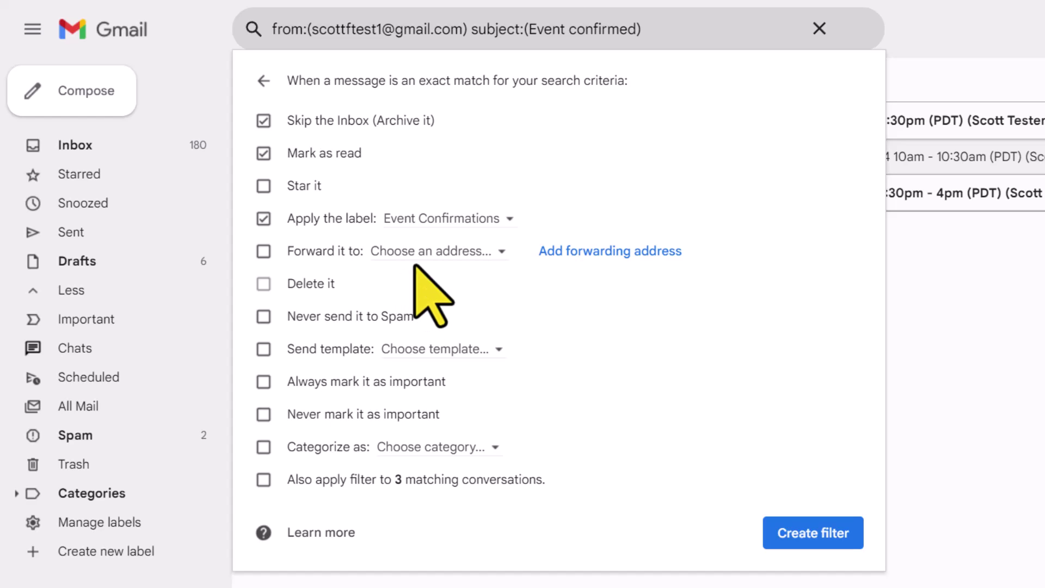
Step: Pick the saved hotmail address as the filter's 'Forward it to' destination
left_click(492, 252)
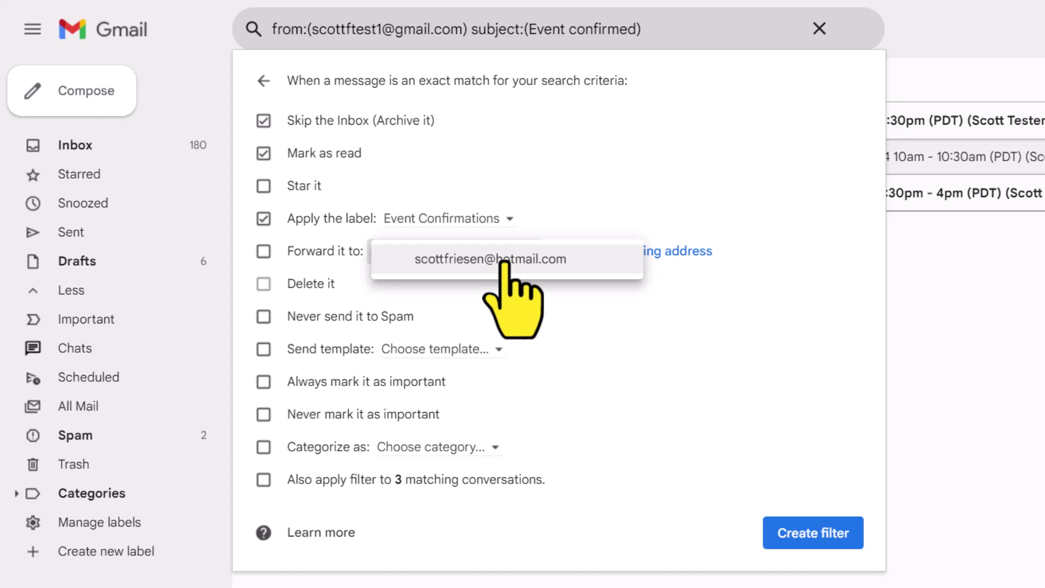
left_click(618, 261)
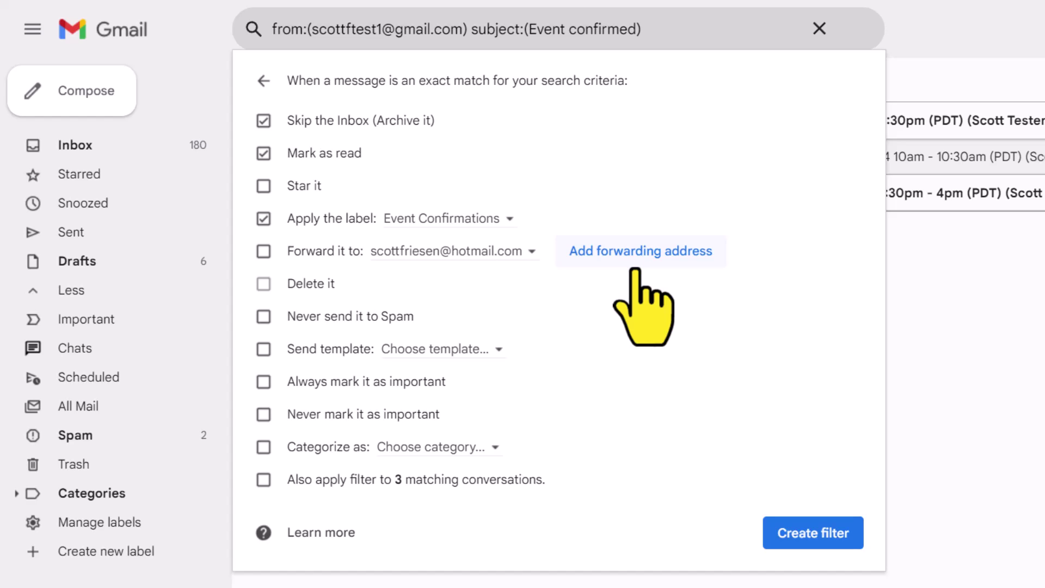
left_click(648, 252)
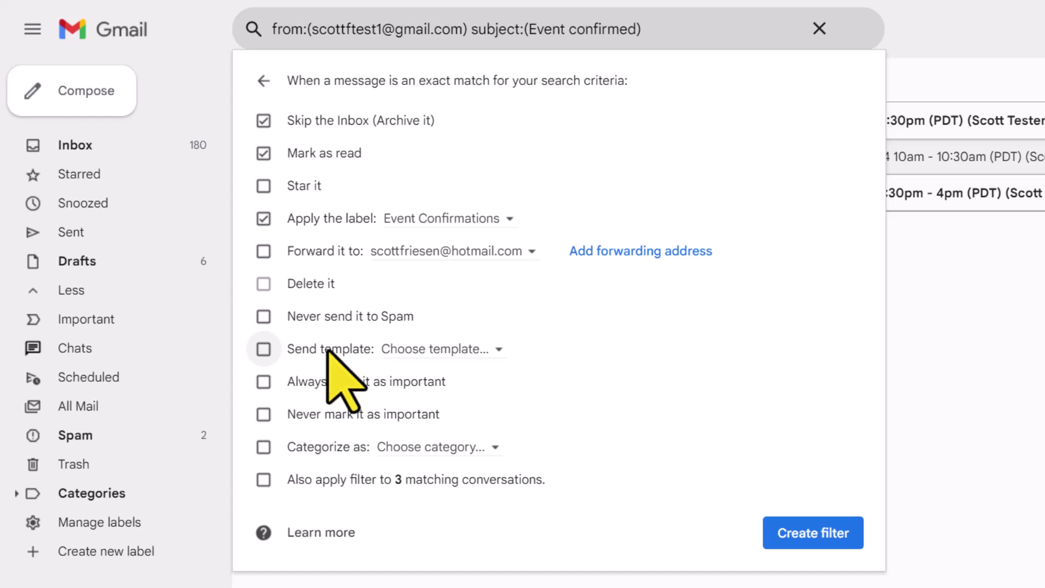
left_click(476, 350)
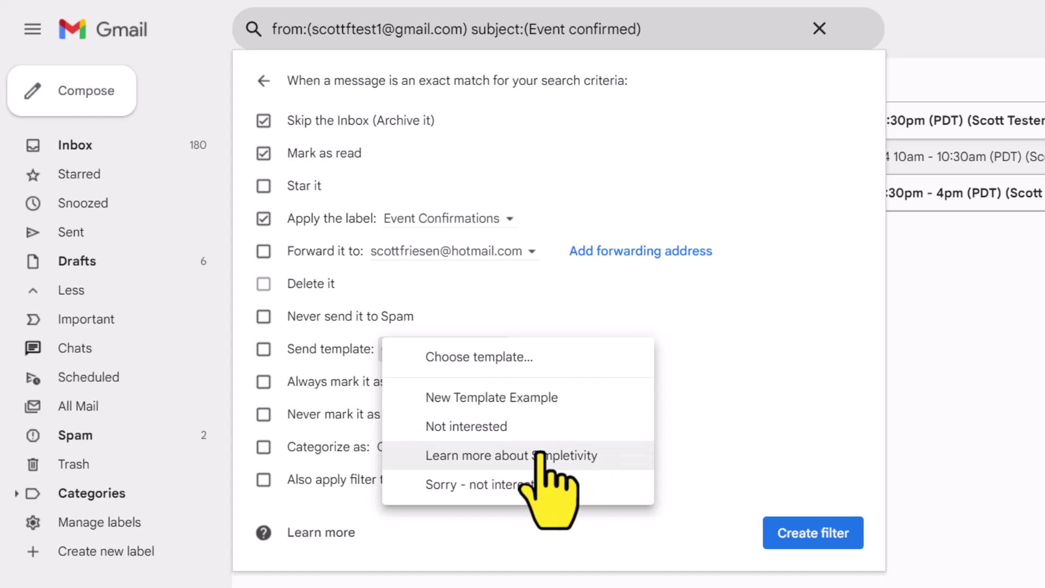
left_click(731, 348)
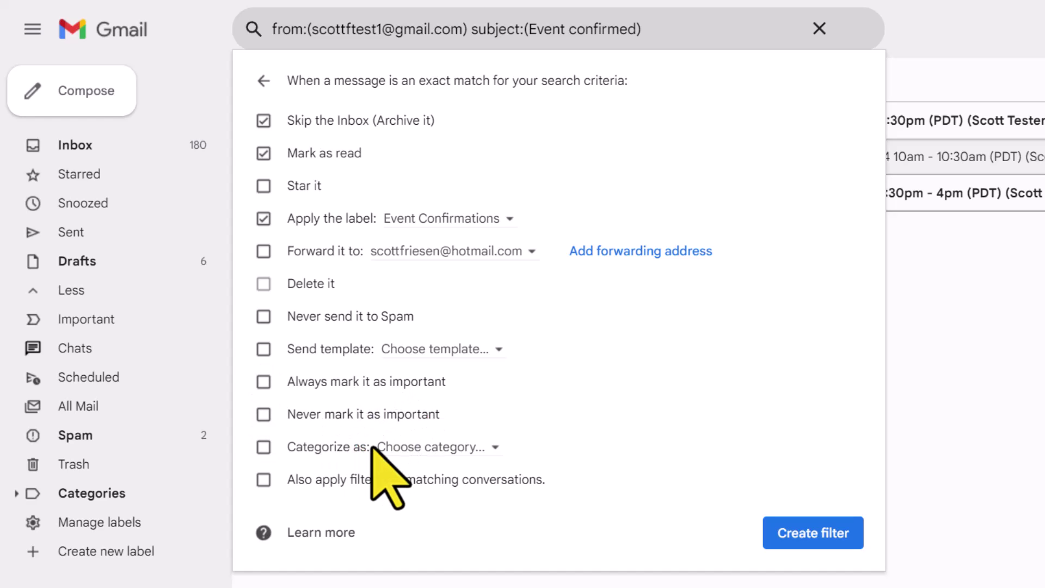
Step: Leave the category unset, tick 'Also apply filter to 3 matching conversations' and create the filter
left_click(461, 450)
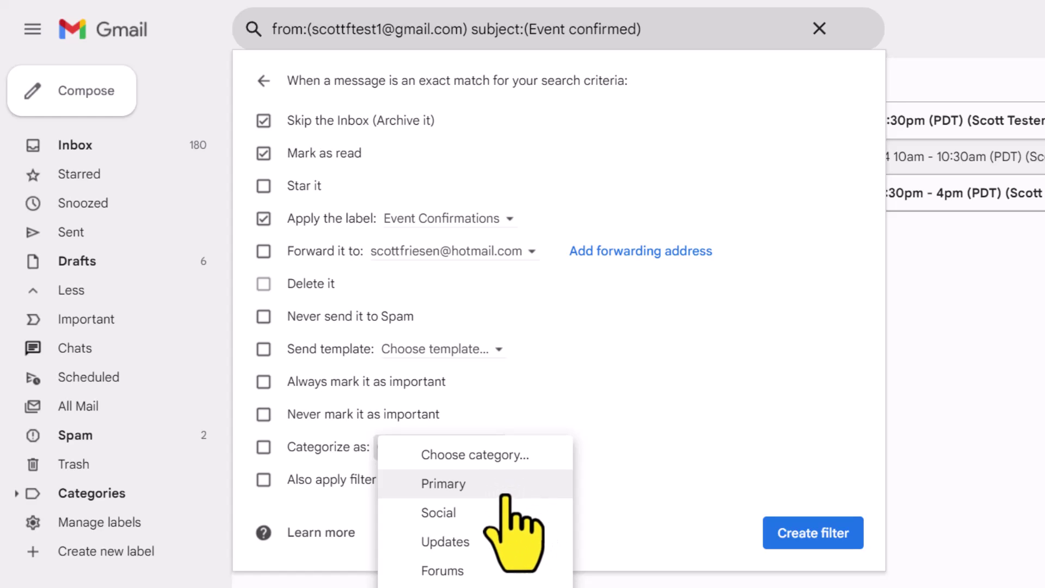
left_click(652, 351)
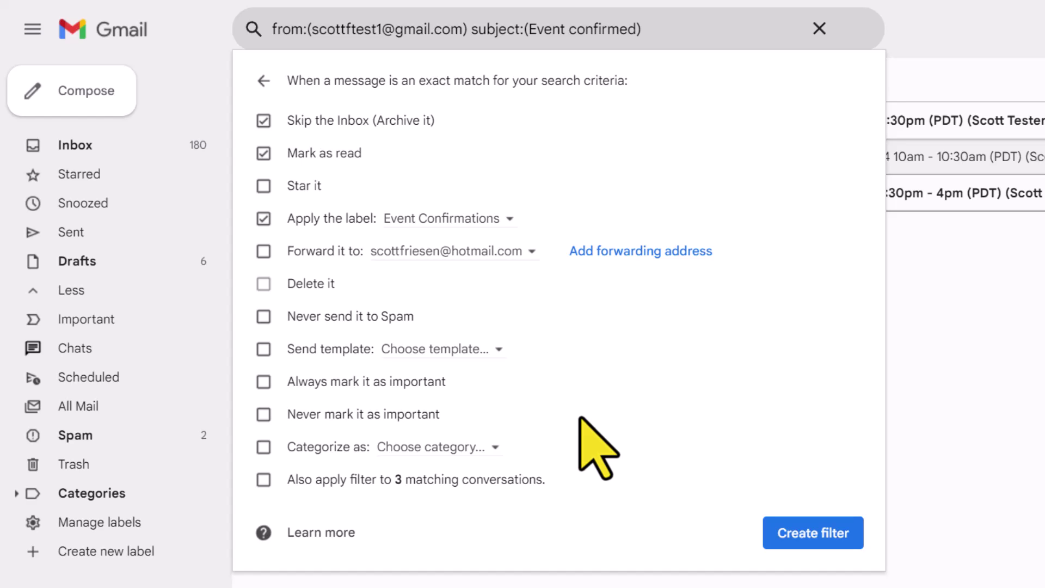
left_click(263, 480)
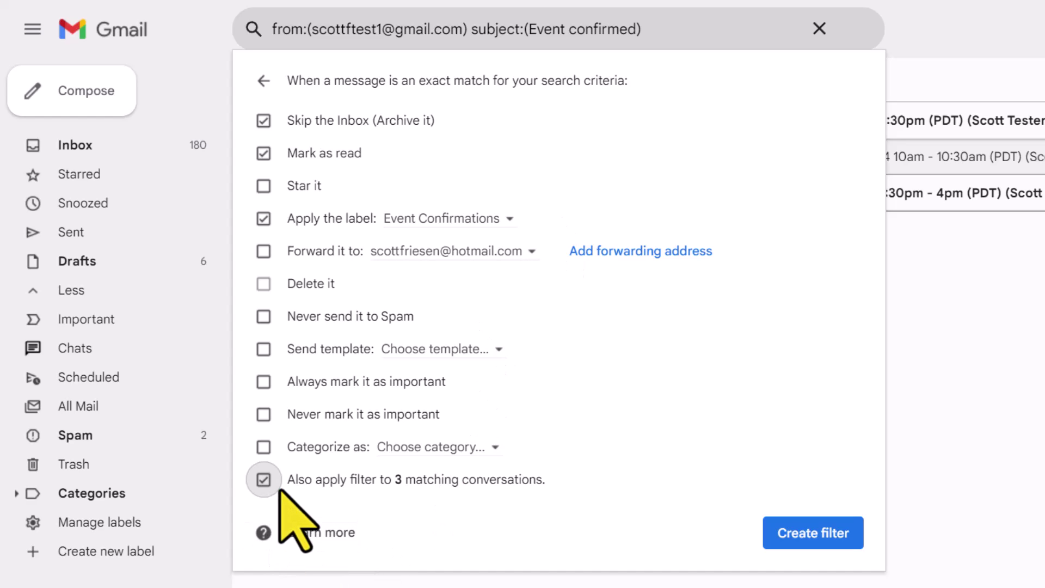
left_click(791, 538)
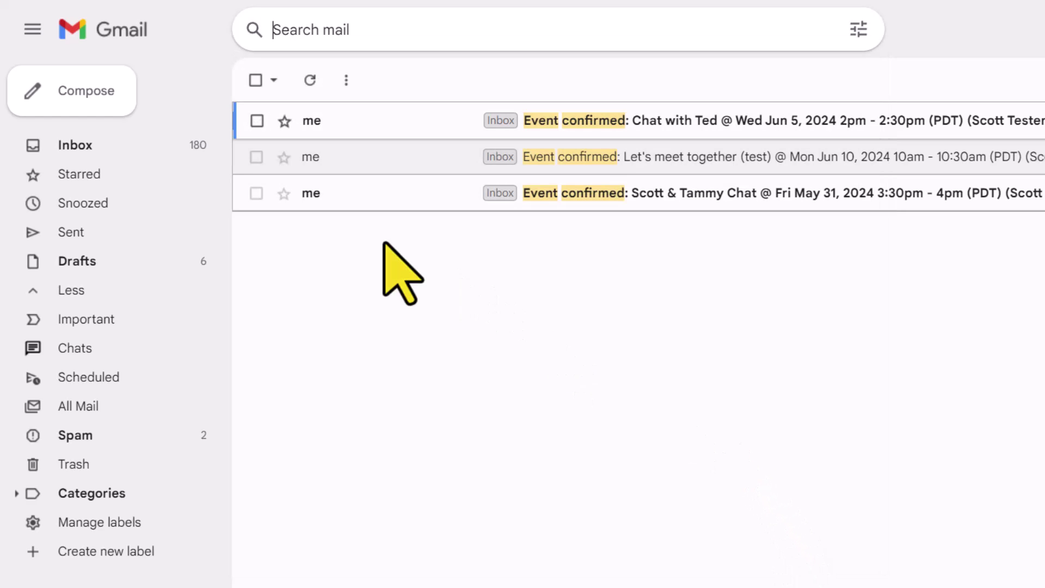
Step: Return to the inbox, then open the Event Confirmations label holding the three conversations
left_click(142, 151)
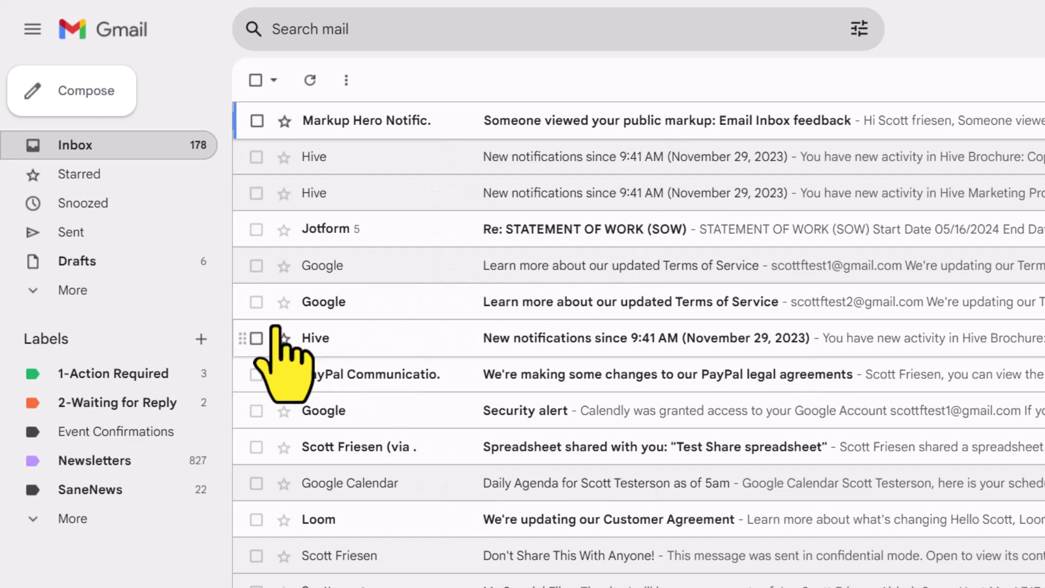
left_click(104, 432)
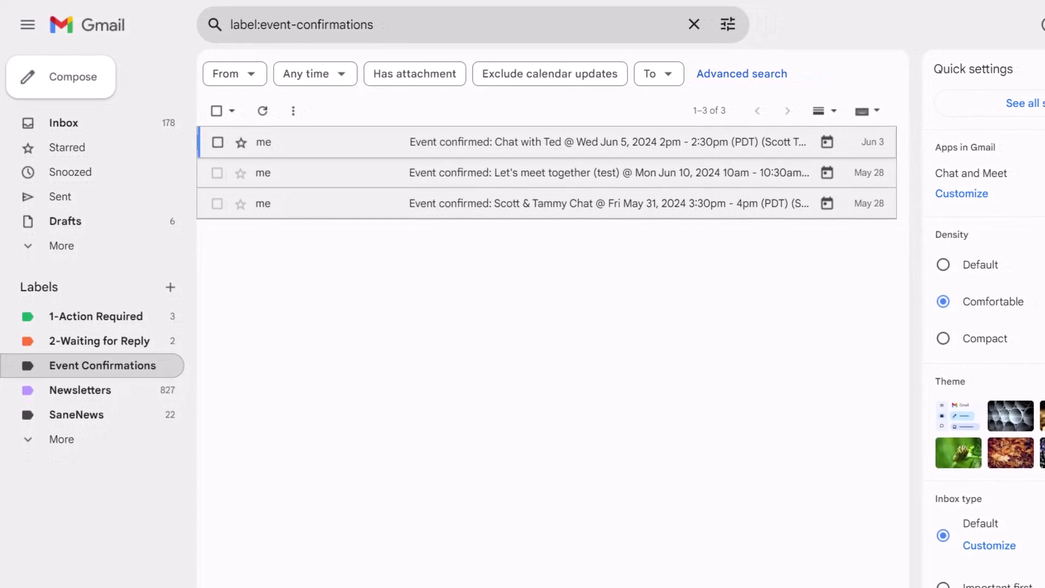
Step: Go to the Filters and Blocked Addresses tab of the full Gmail settings
left_click(1013, 102)
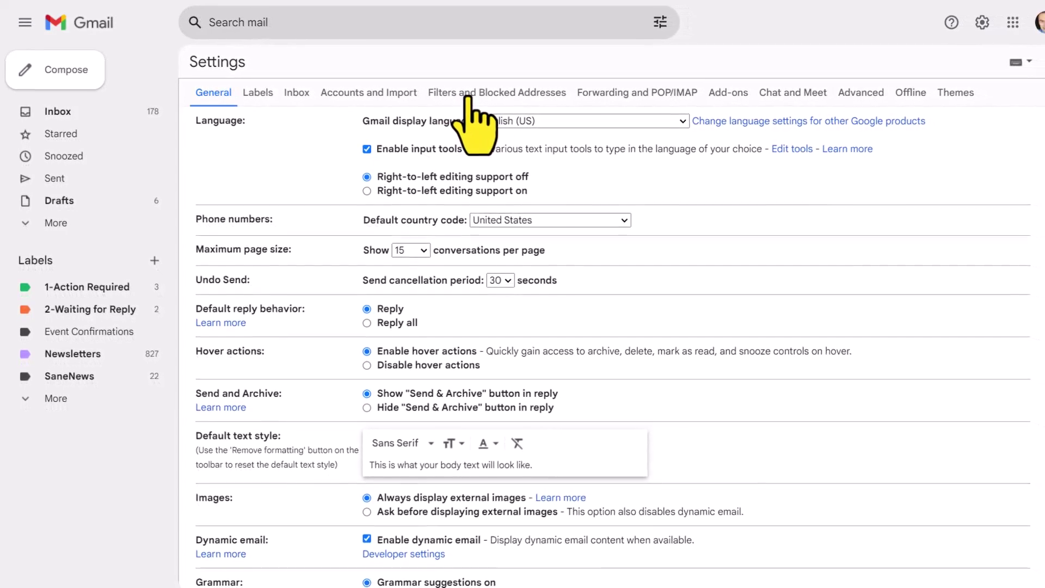
left_click(479, 98)
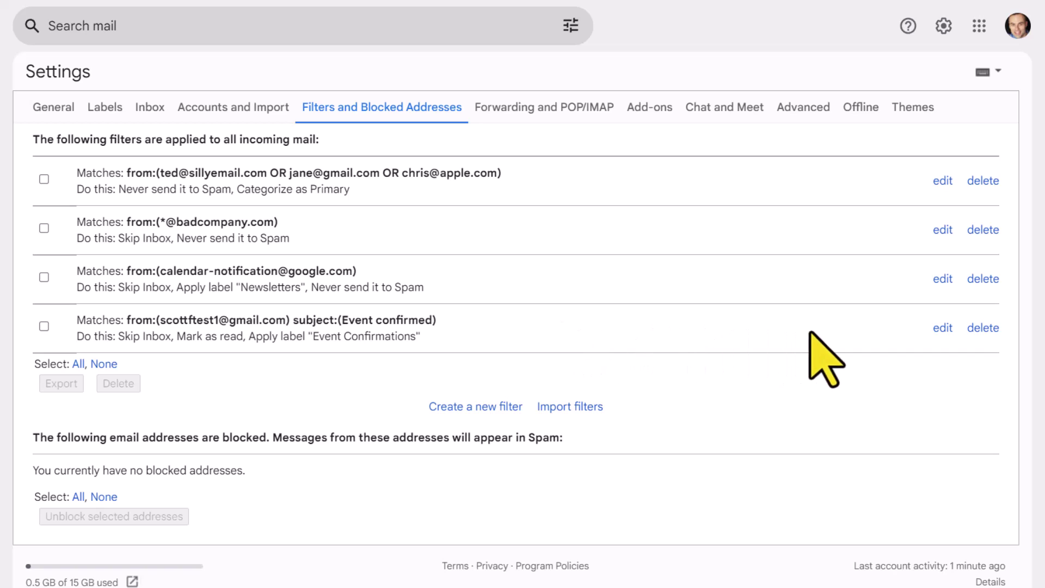
Step: Edit the Event confirmed filter and turn off its Mark as read action
left_click(941, 329)
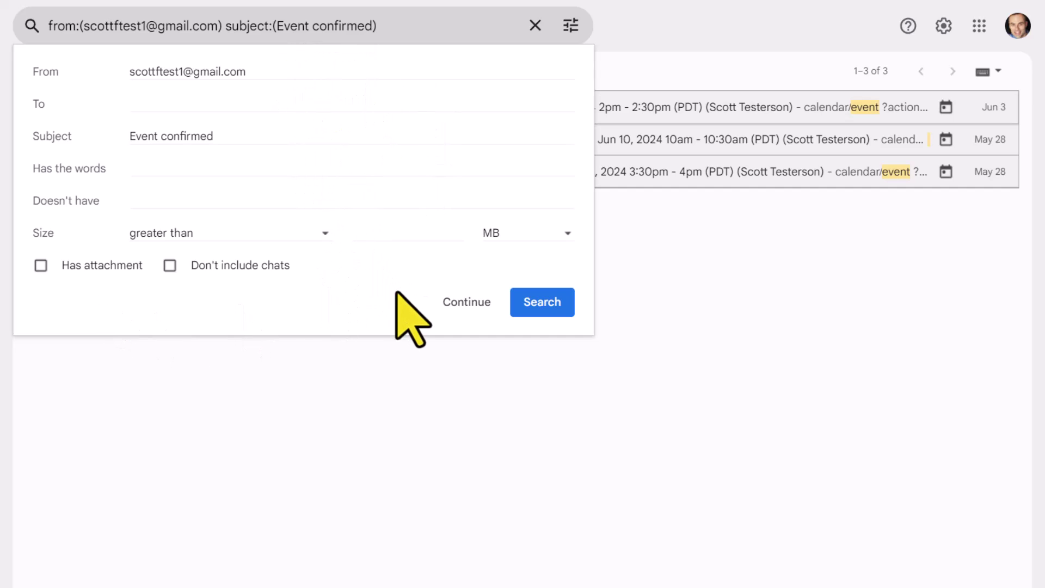
left_click(456, 313)
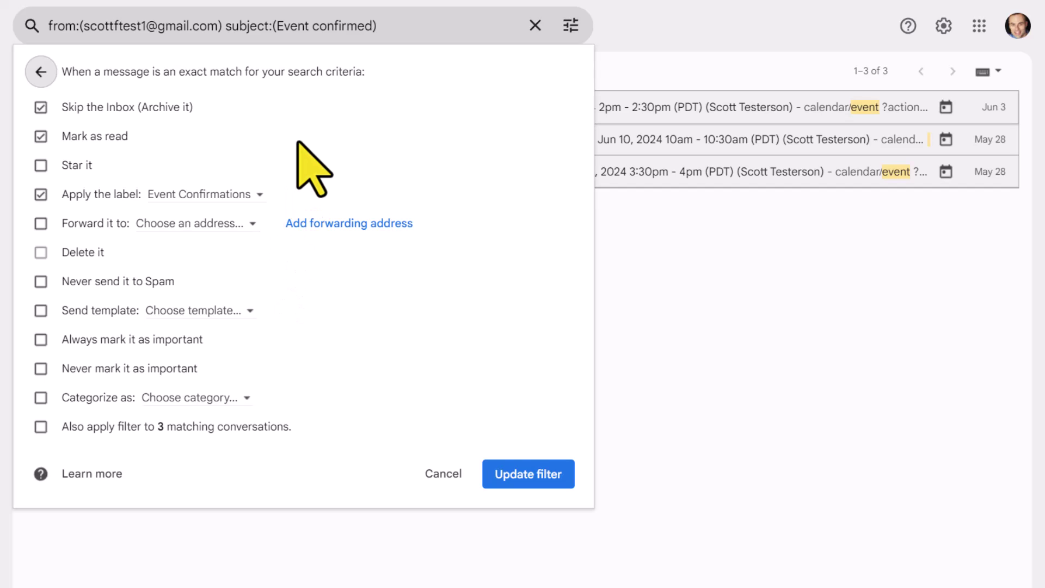
key("Tab")
key("Tab")
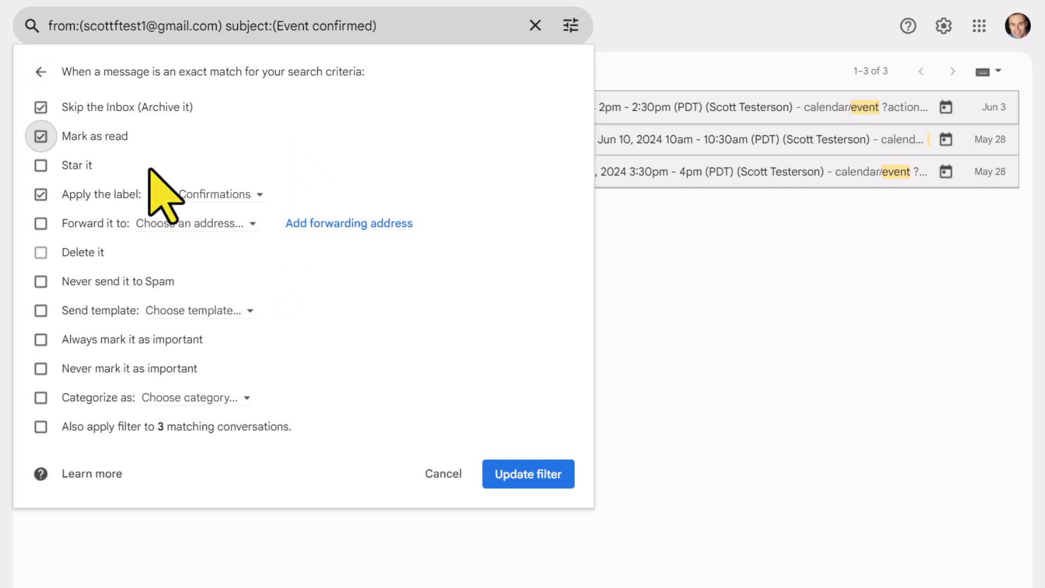
left_click(41, 137)
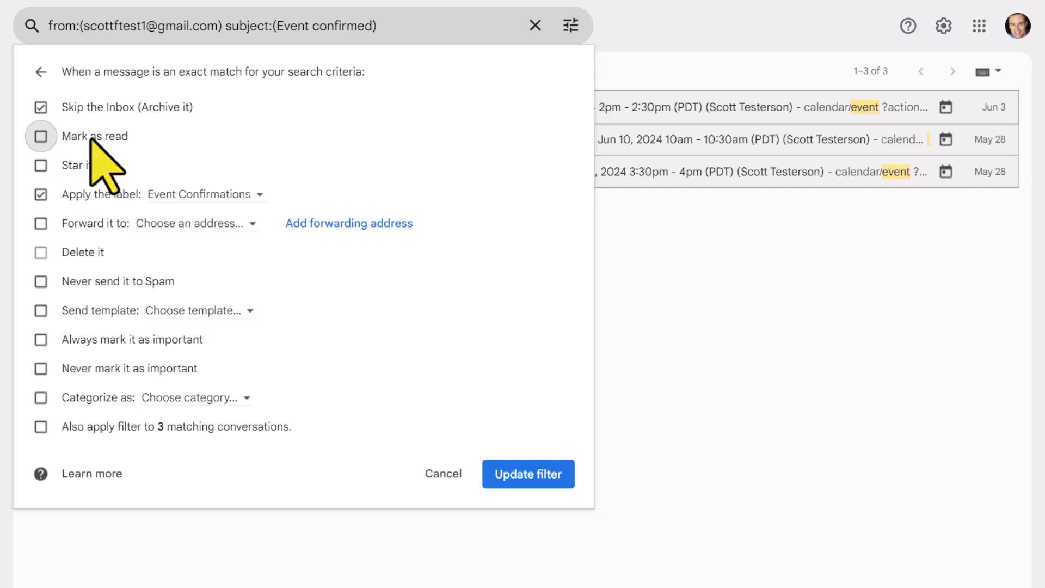
Step: Save the Event confirmed filter, keeping Skip the Inbox and the Event Confirmations label
left_click(522, 477)
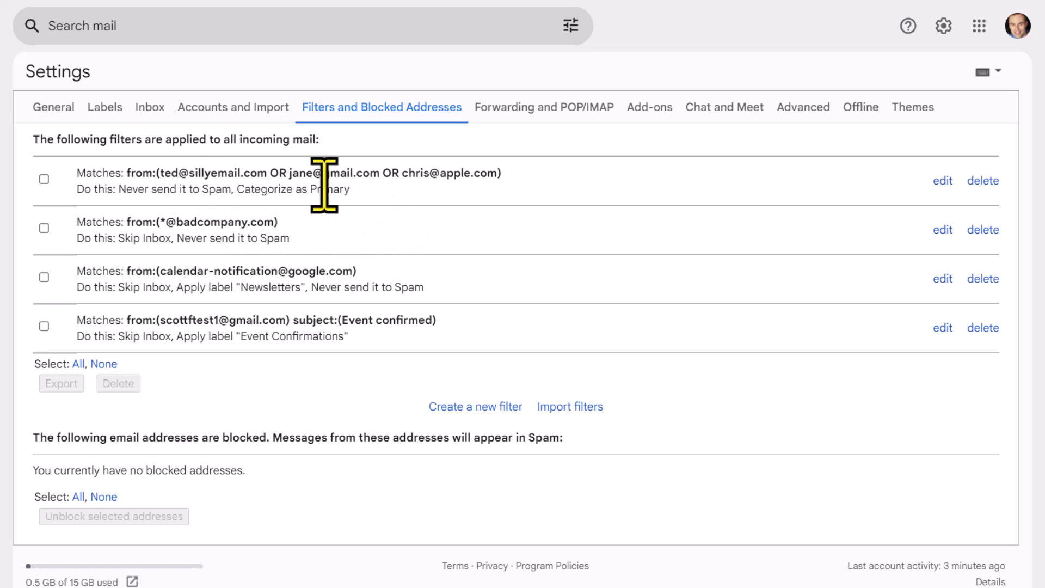
Step: Edit the filter whose From criterion lists three sender addresses joined with OR
left_click(943, 181)
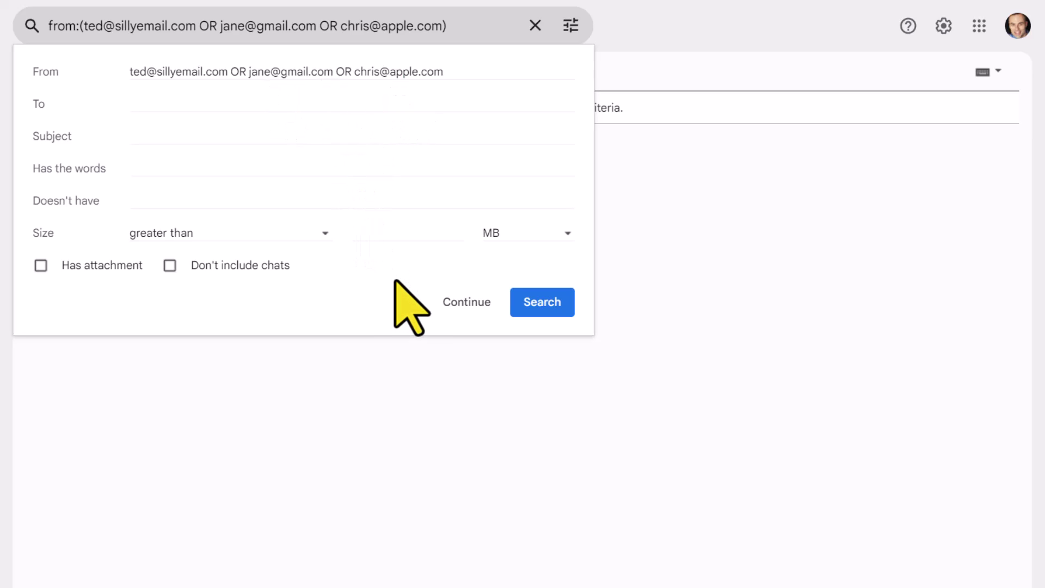
Step: Continue to the filter's actions, which remain Never send it to Spam and Categorize as Primary
left_click(474, 308)
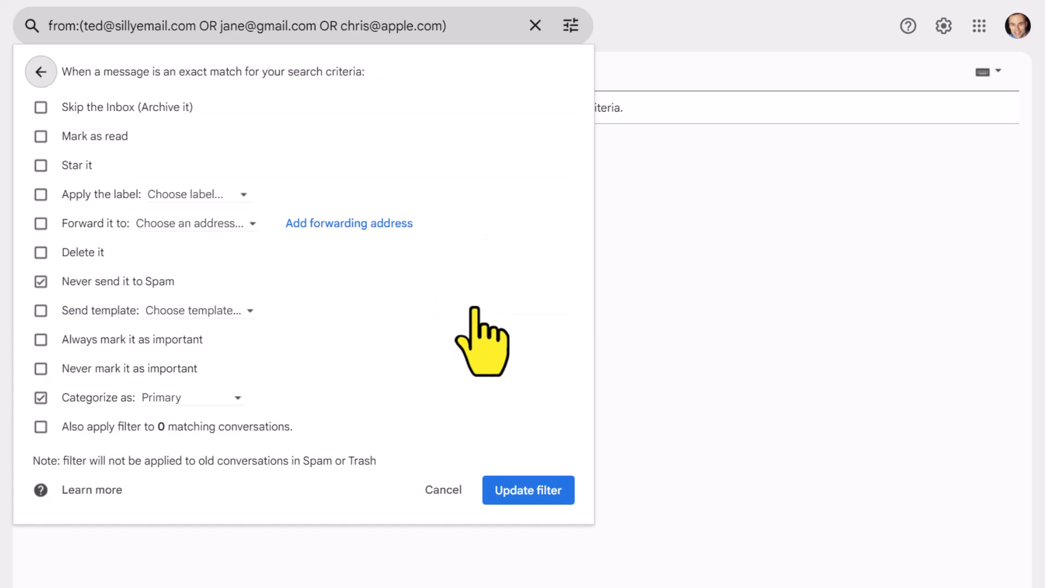